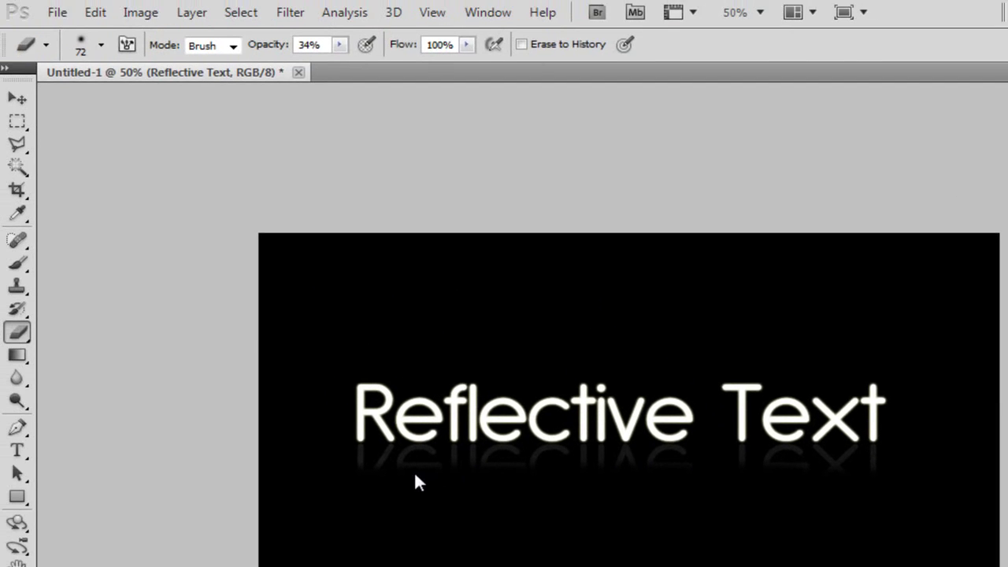
Create a new 1400×900 px document with a transparent background.
left_click(67, 19)
left_click(66, 19)
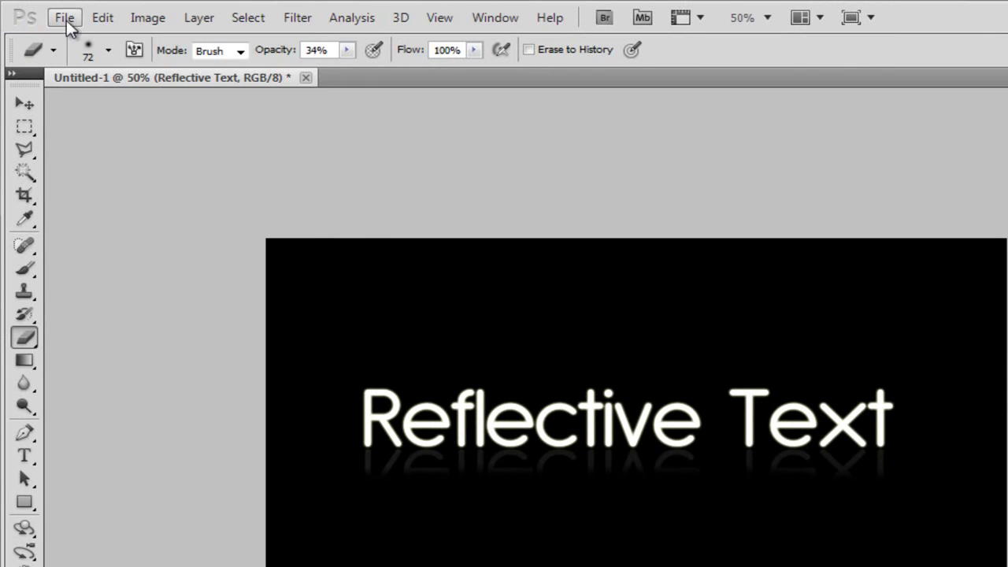
left_click(67, 19)
left_click(78, 40)
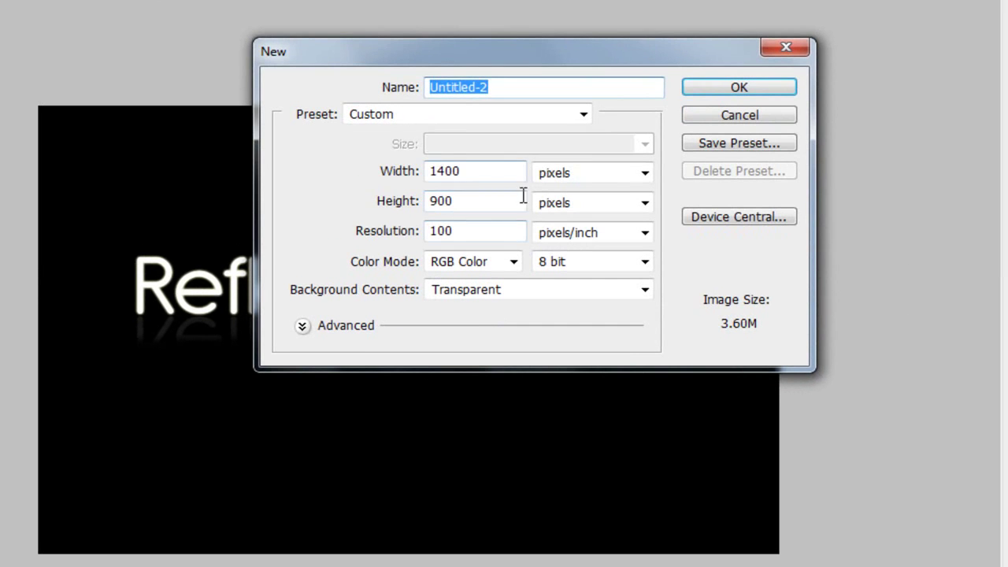
double_click(500, 175)
left_click(482, 196)
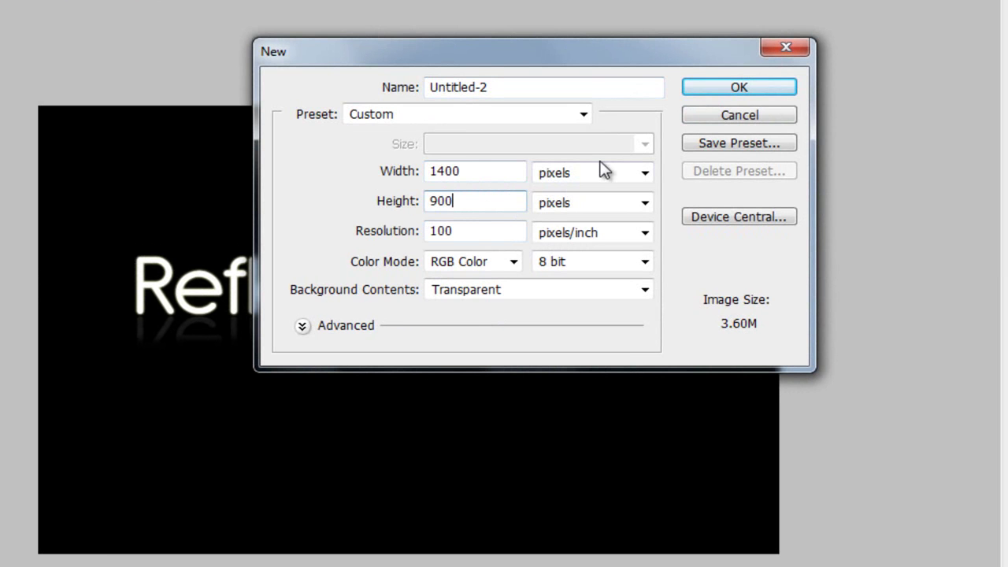
left_click(728, 90)
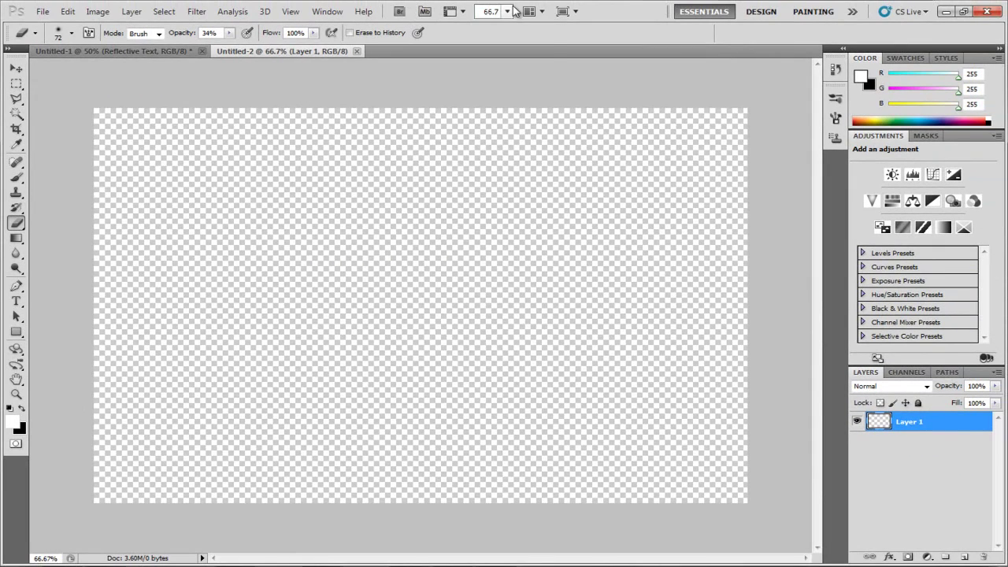
View the canvas at 50% and fill Layer 1 with solid black.
left_click(508, 11)
left_click(519, 45)
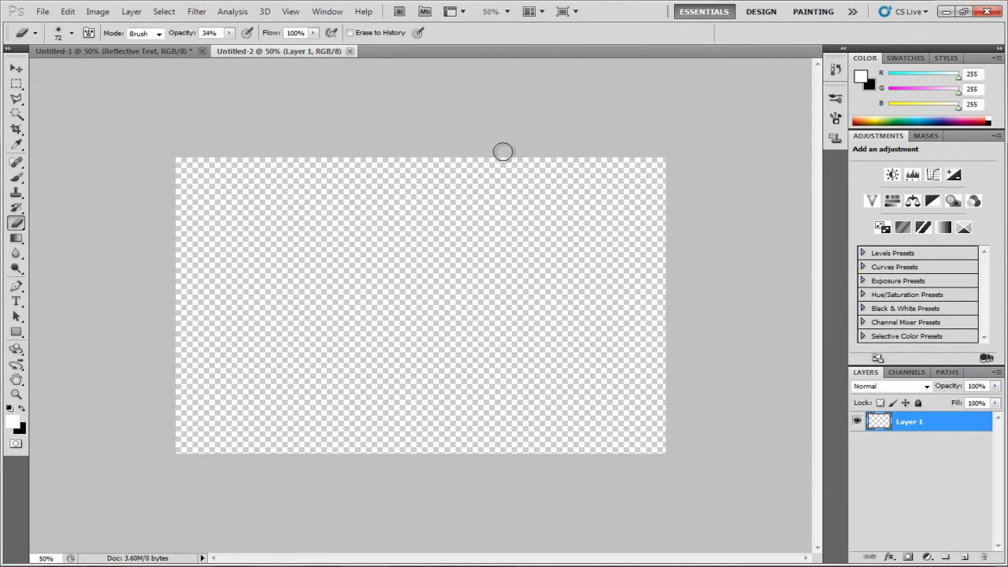
left_click(918, 437)
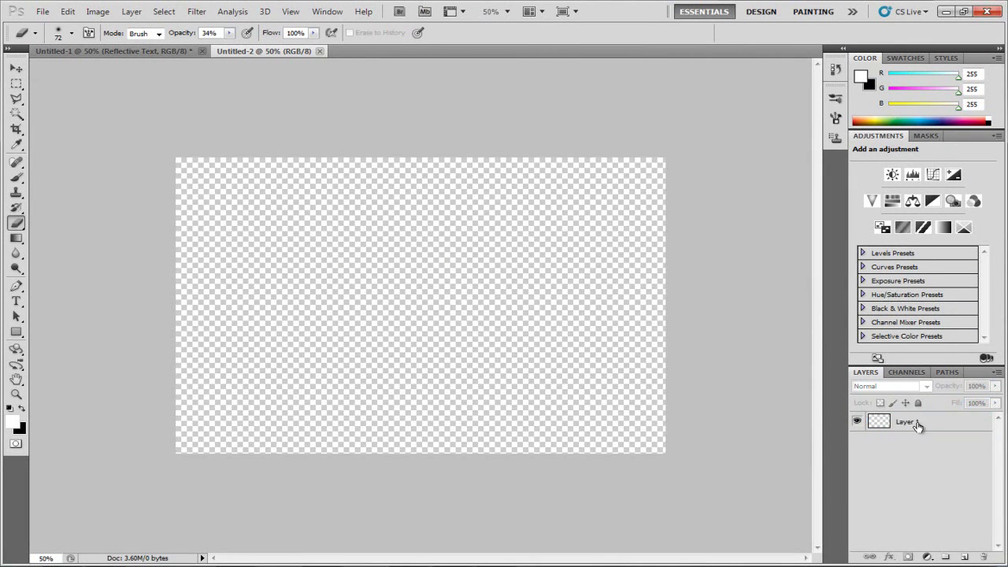
left_click(918, 422)
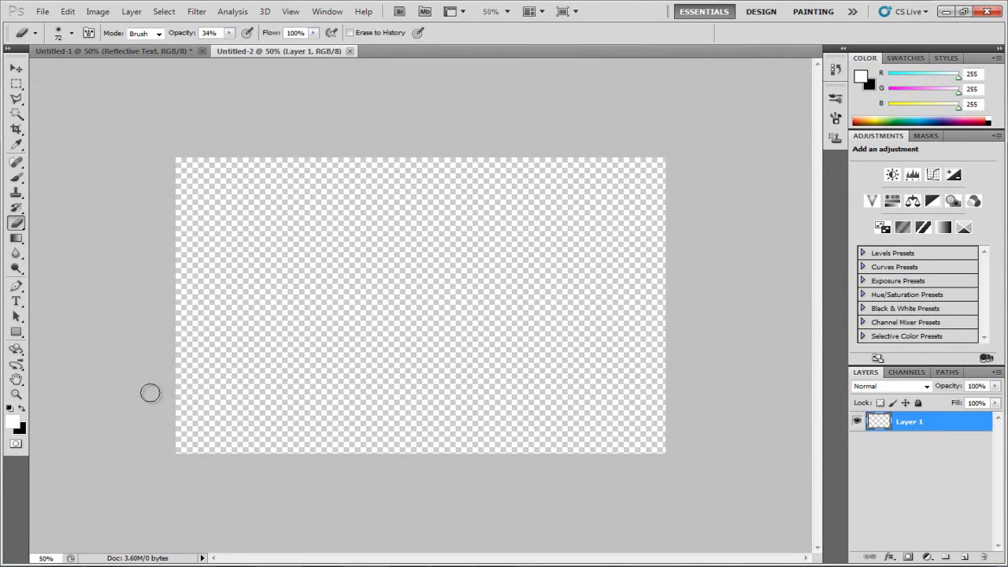
left_click(19, 239)
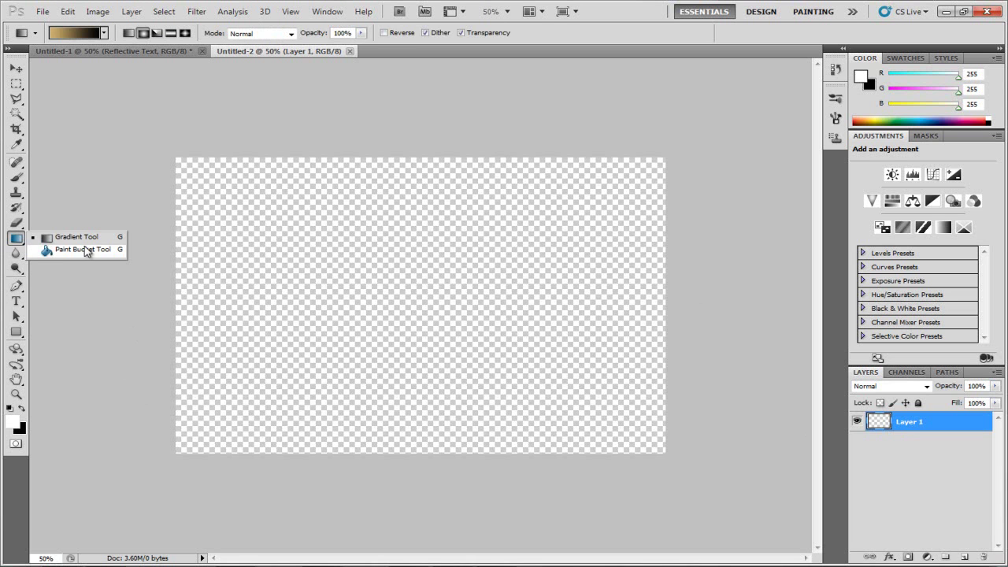
left_click(79, 249)
left_click(16, 69)
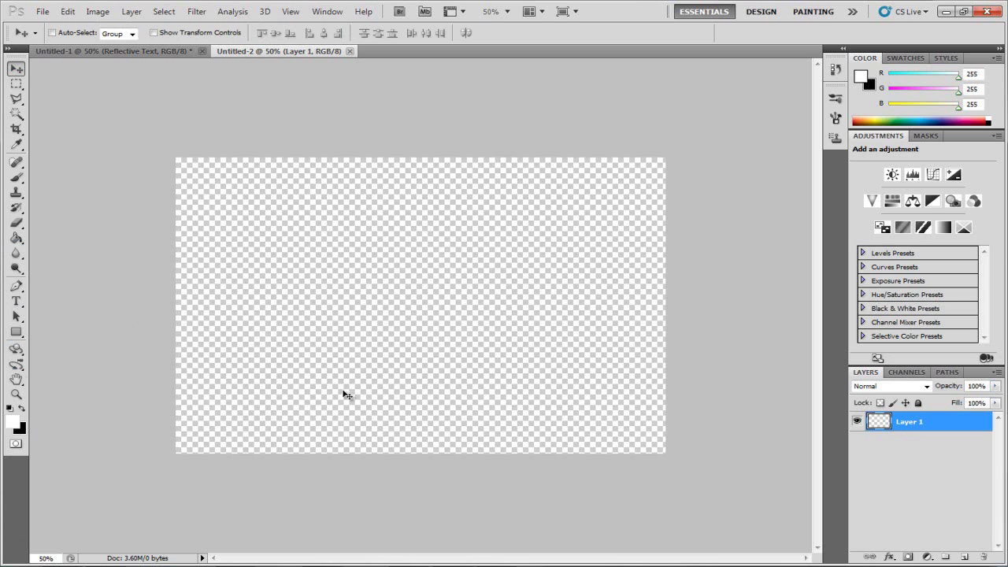
key("ctrl+BackSpace")
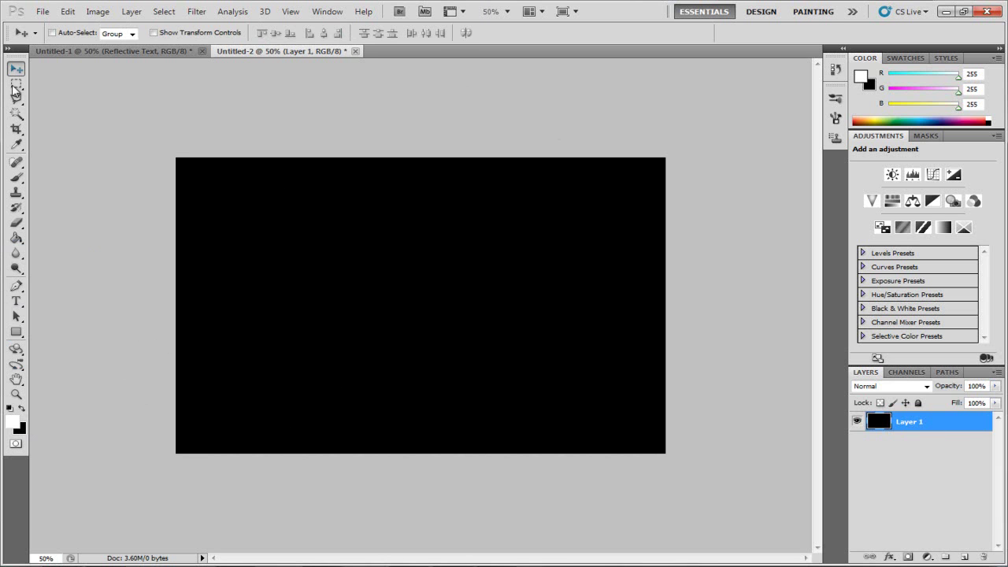
Type the white word 'Text' on its own layer and center it on the canvas.
left_click(16, 301)
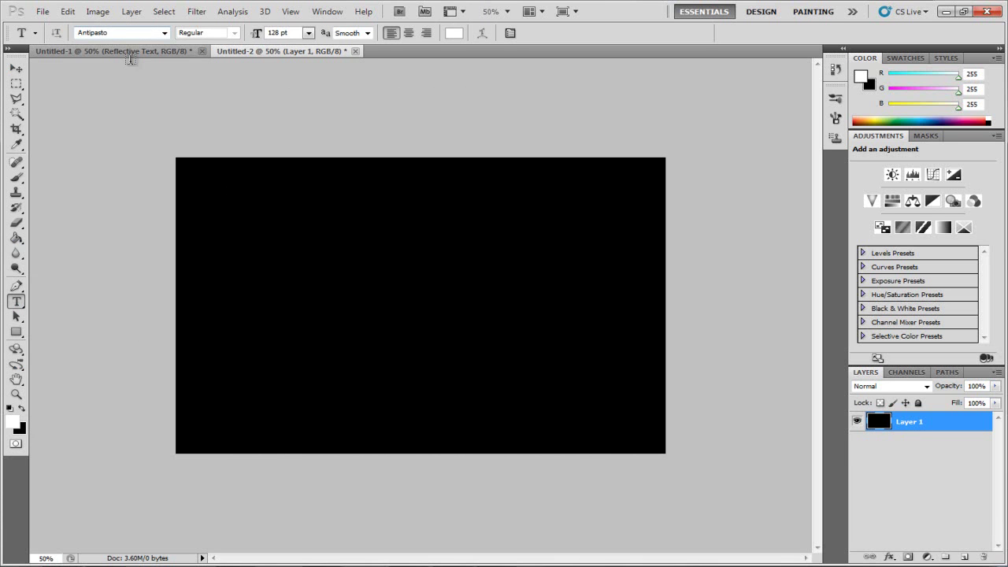
left_click(295, 306)
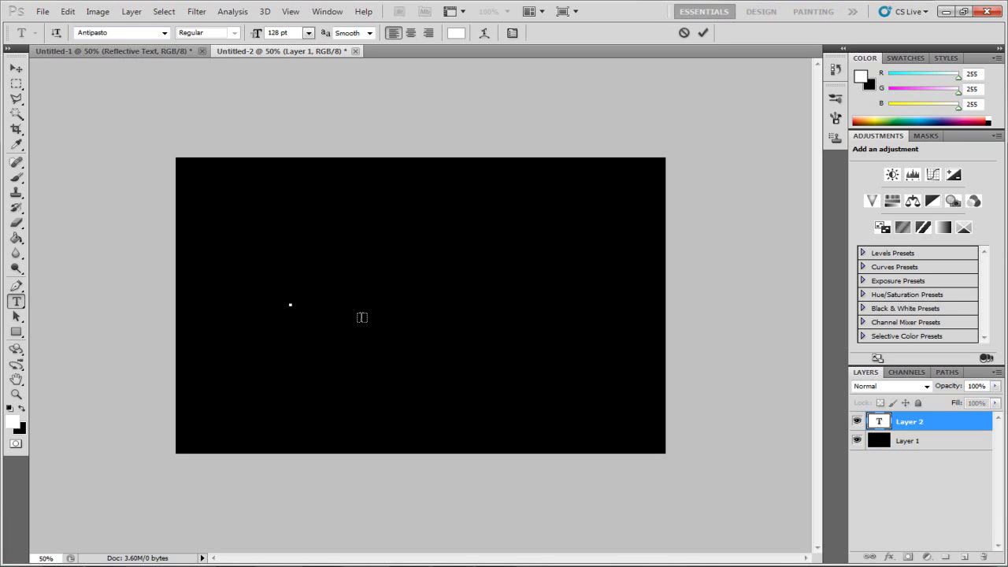
type("Text")
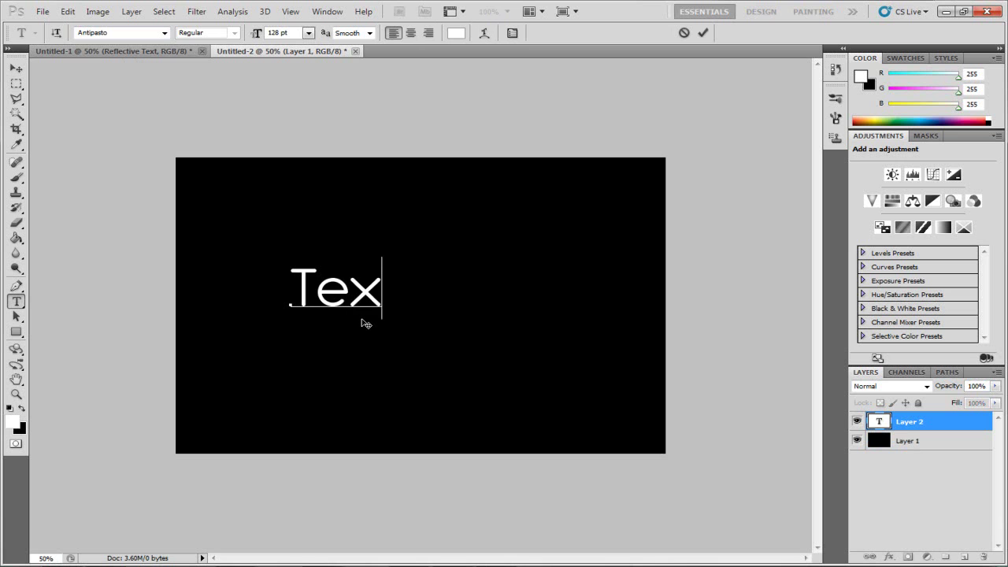
left_click(16, 68)
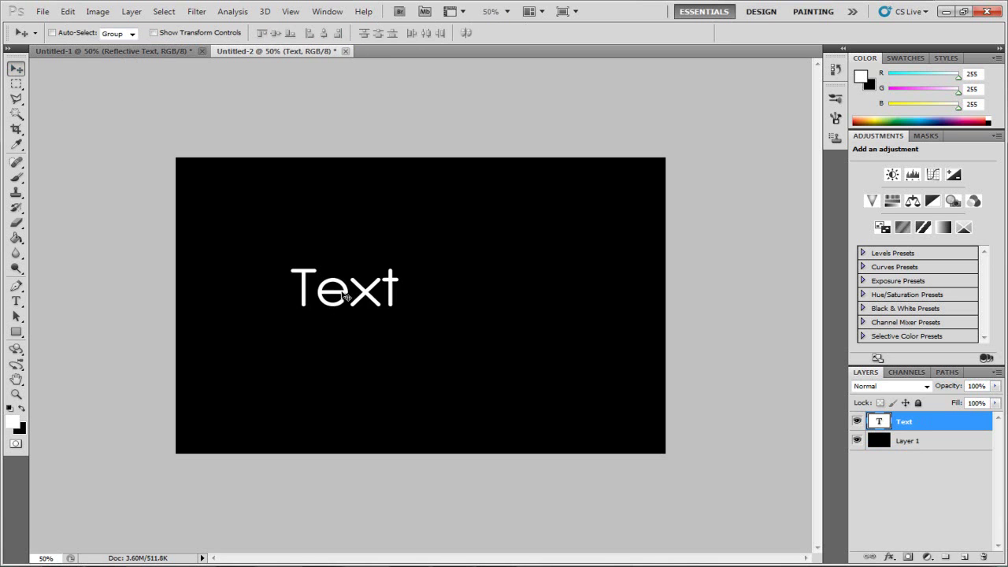
left_click_drag(344, 294, 407, 281)
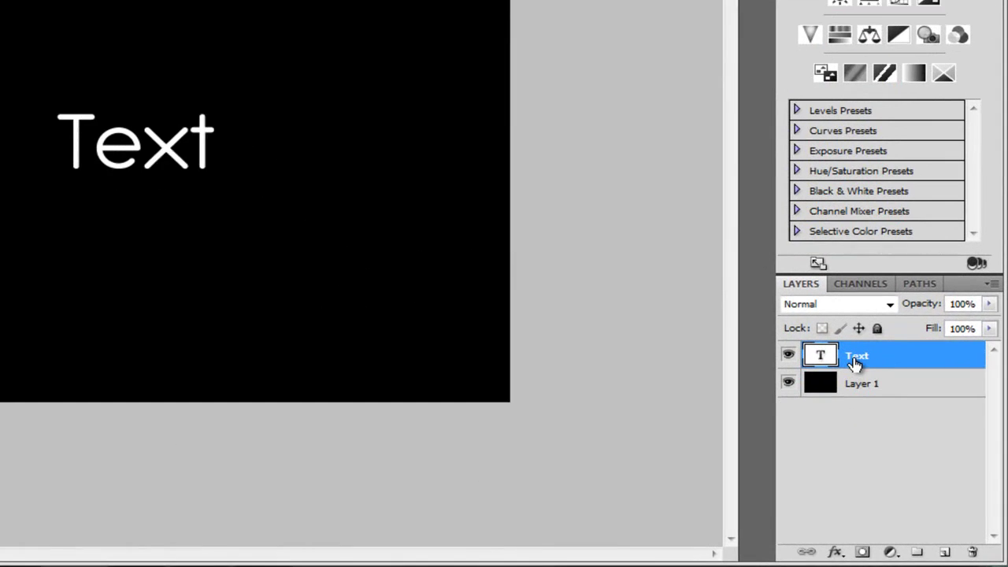
Put the Text layer back above Layer 1 and duplicate it as 'Text copy'.
mouse_move(919, 423)
left_mouse_down()
mouse_move(924, 468)
mouse_move(963, 554)
mouse_move(936, 470)
mouse_move(936, 414)
left_mouse_up()
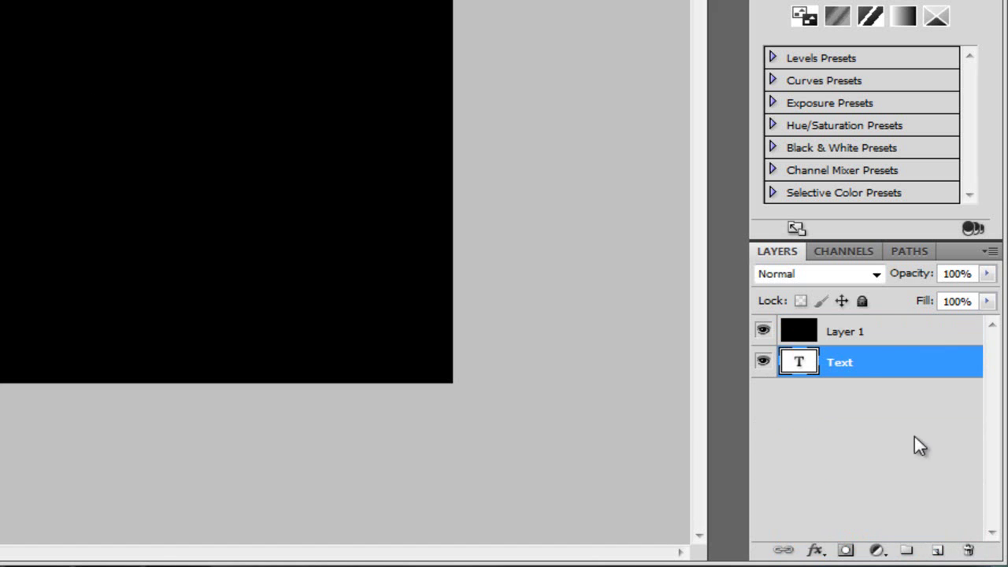
left_click_drag(874, 363, 934, 553)
key("ctrl+z")
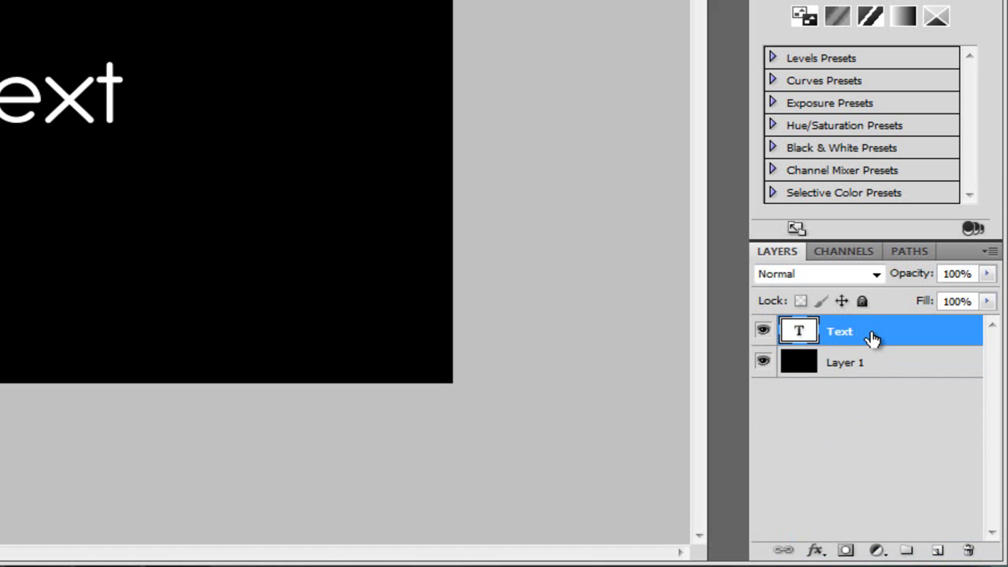
key("ctrl+j")
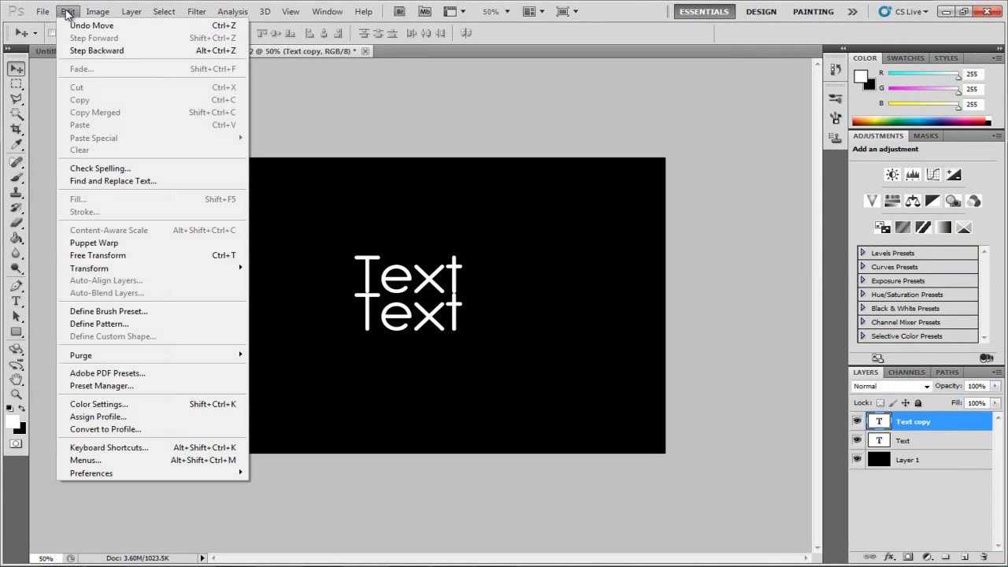
Flip the Text copy word vertically so it mirrors the original upside down.
mouse_move(110, 268)
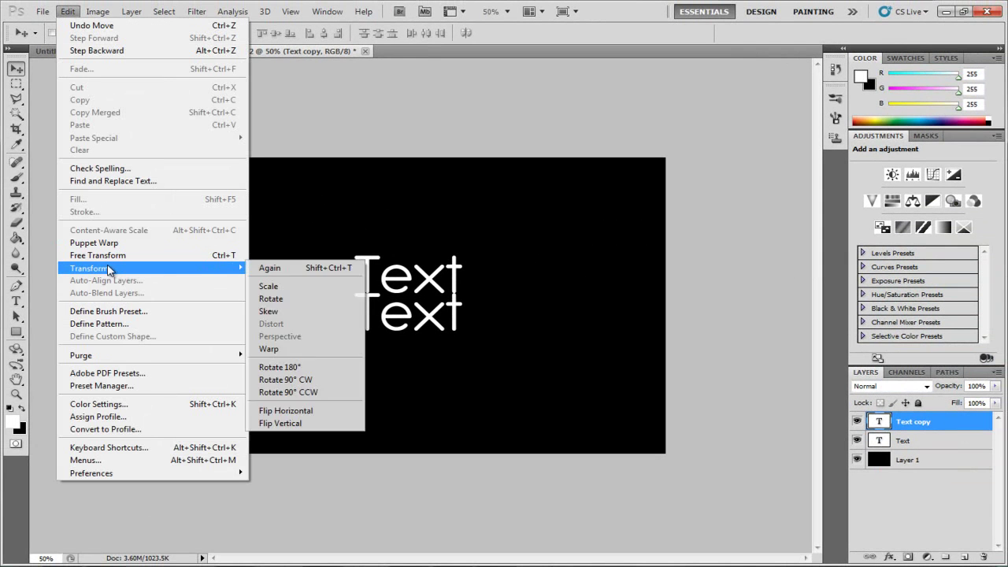
left_click(282, 424)
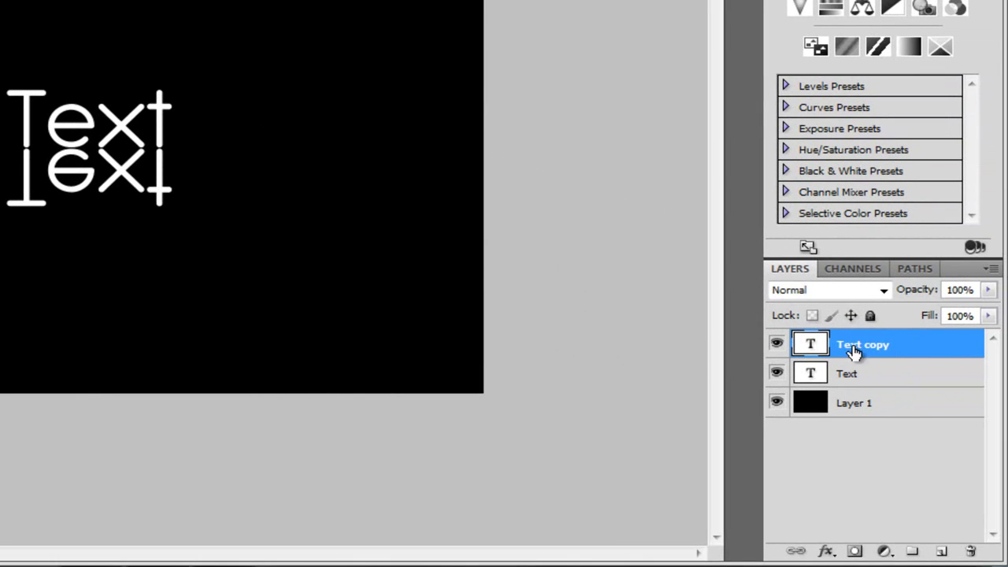
Order Text copy below Text and give Text an Outer Glow: Screen, 75%, 5 px.
left_click_drag(854, 352, 875, 389)
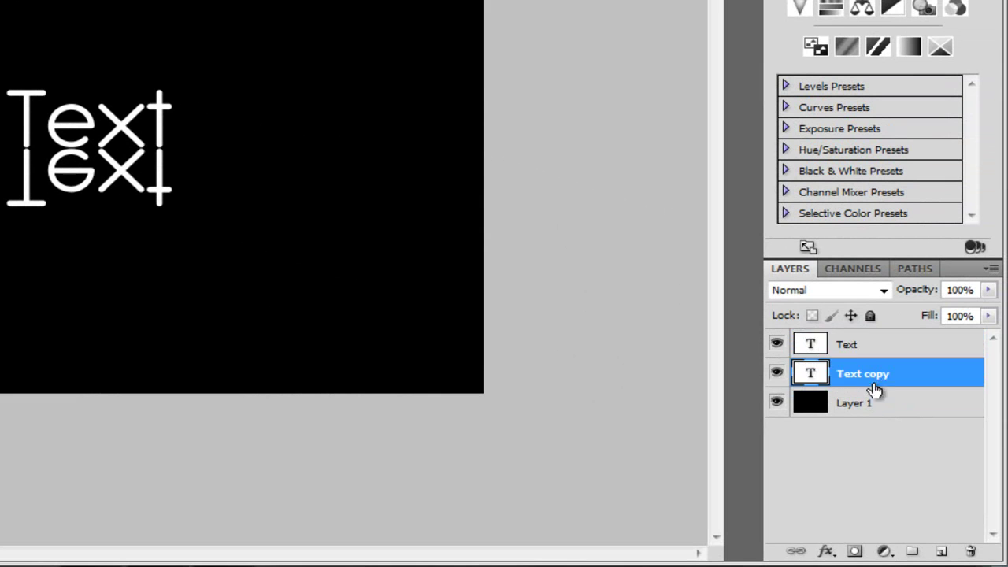
left_click(852, 346)
left_click(869, 486)
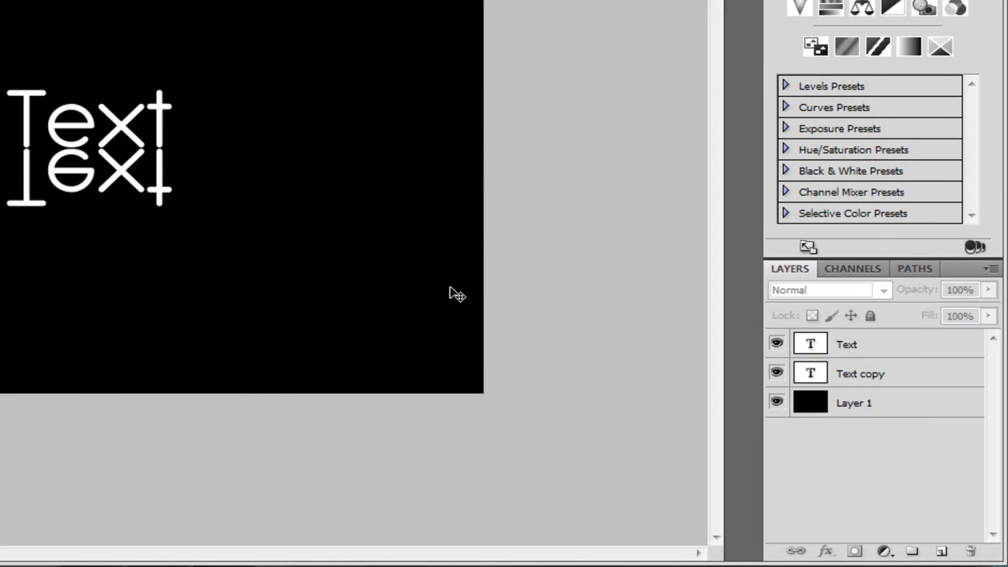
left_click(852, 343)
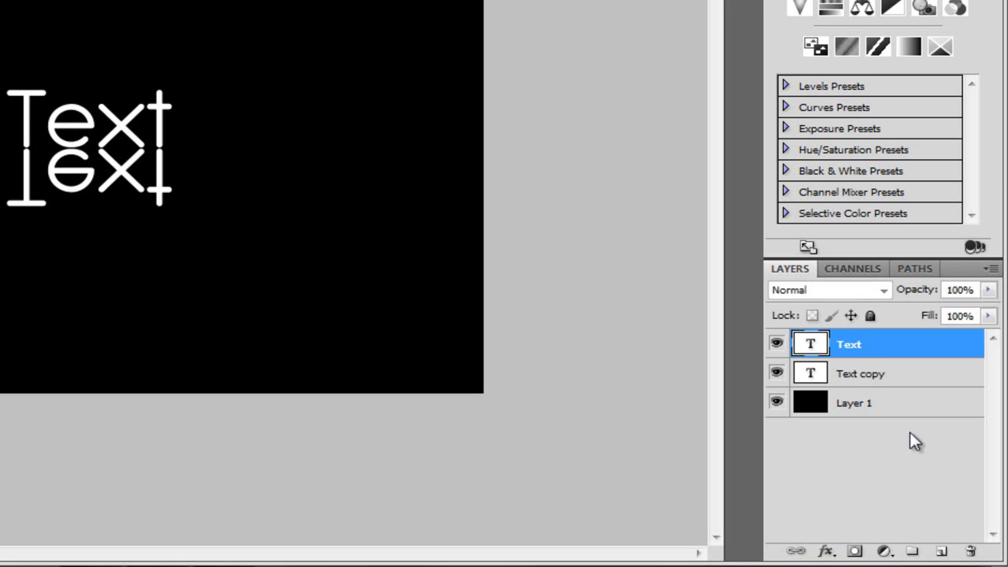
left_click(826, 552)
left_click(813, 380)
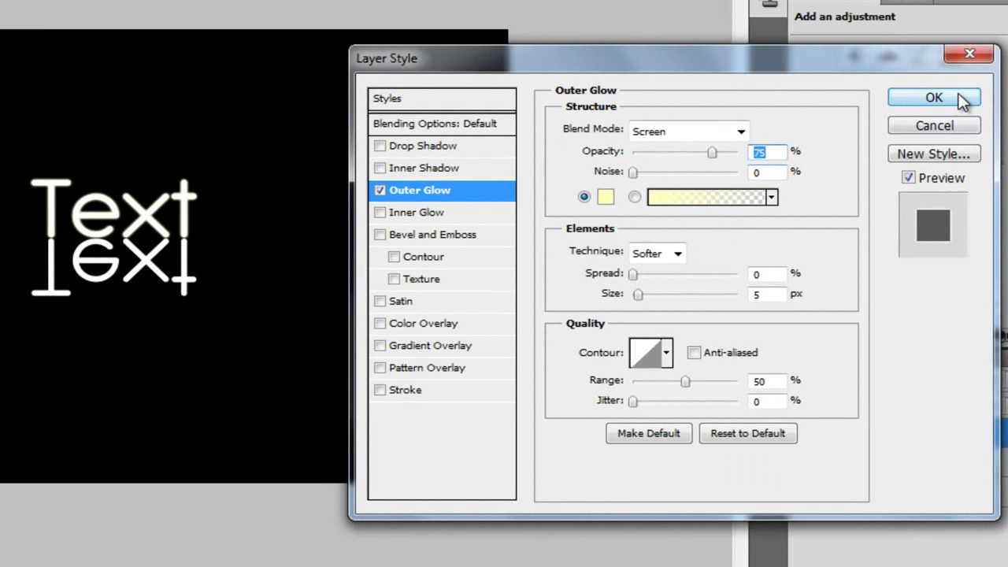
left_click(962, 100)
left_click(904, 555)
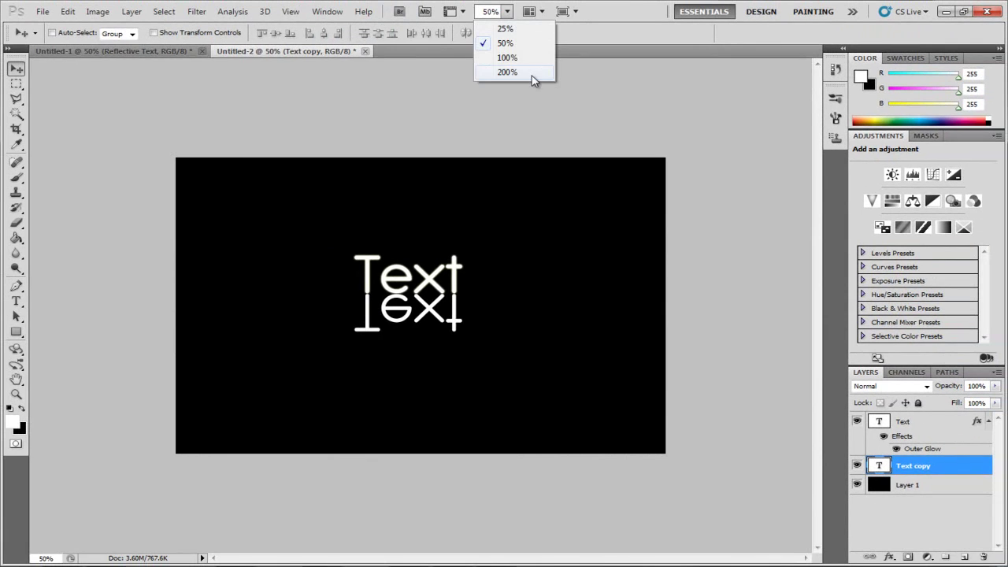
At 100% zoom, take the Eraser and rasterize the flipped Text copy layer.
left_click(507, 58)
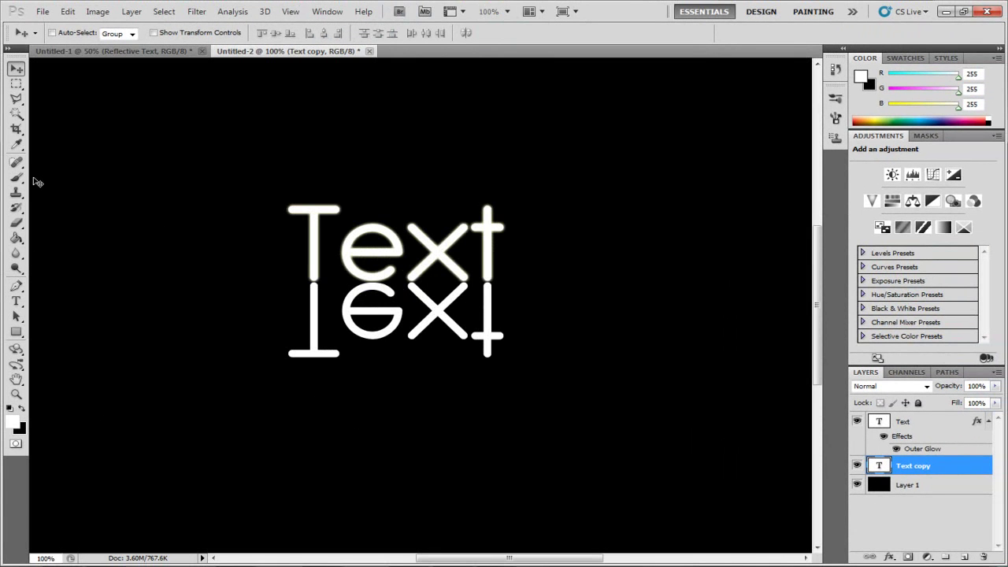
left_click(18, 224)
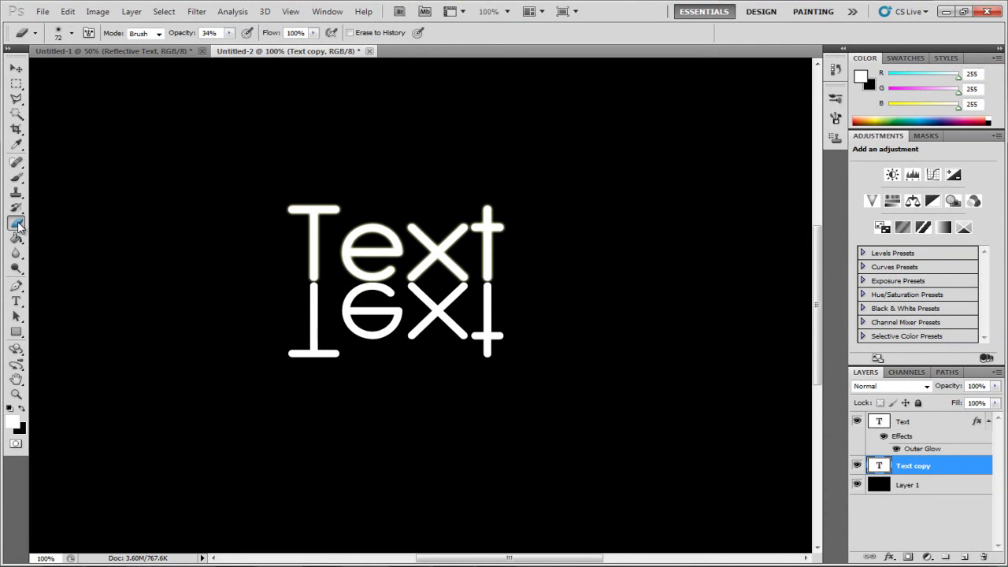
left_click(432, 284)
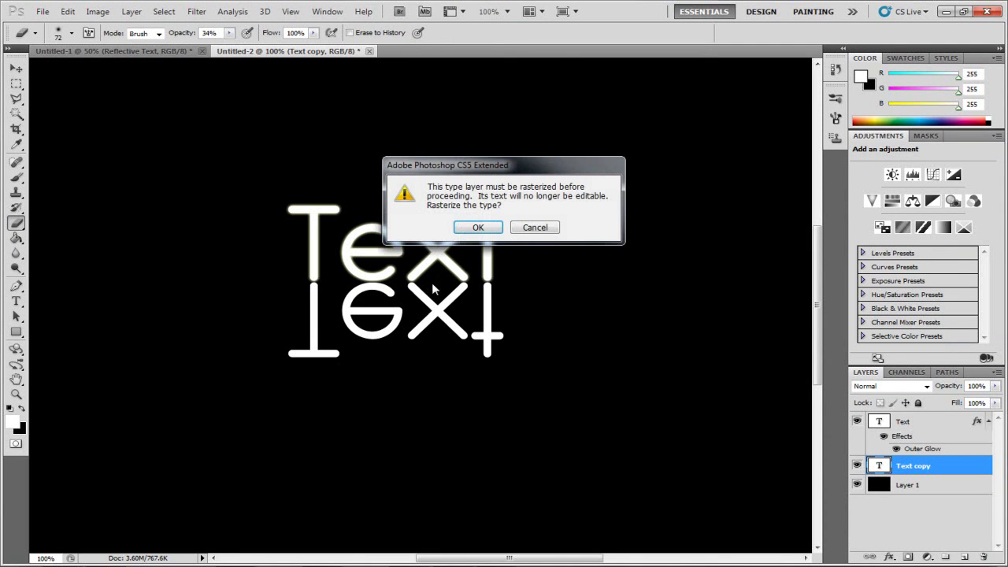
left_click(475, 230)
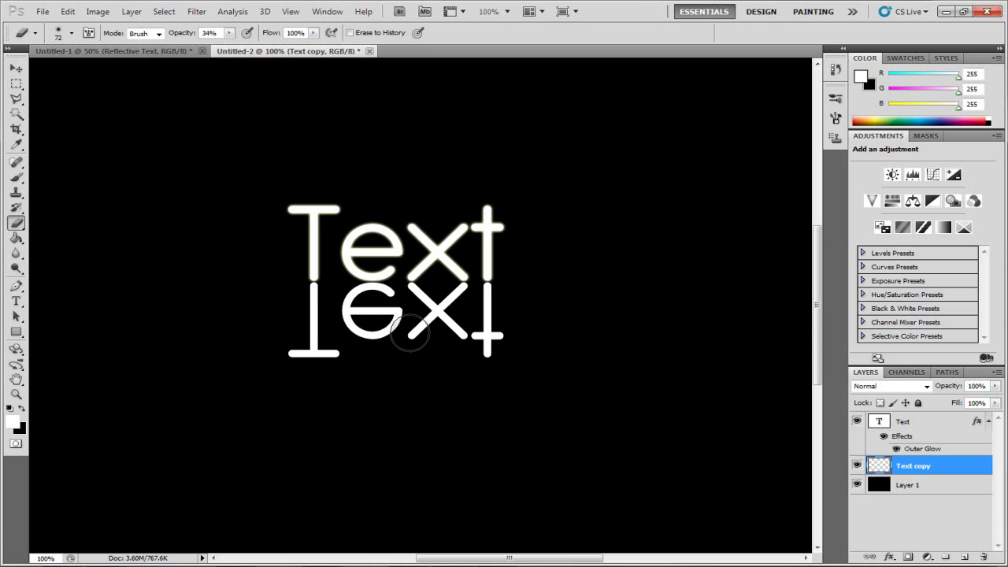
Set the Eraser to 100% opacity with the soft 65 px brush from Basic Brushes.
left_click_drag(179, 32, 293, 35)
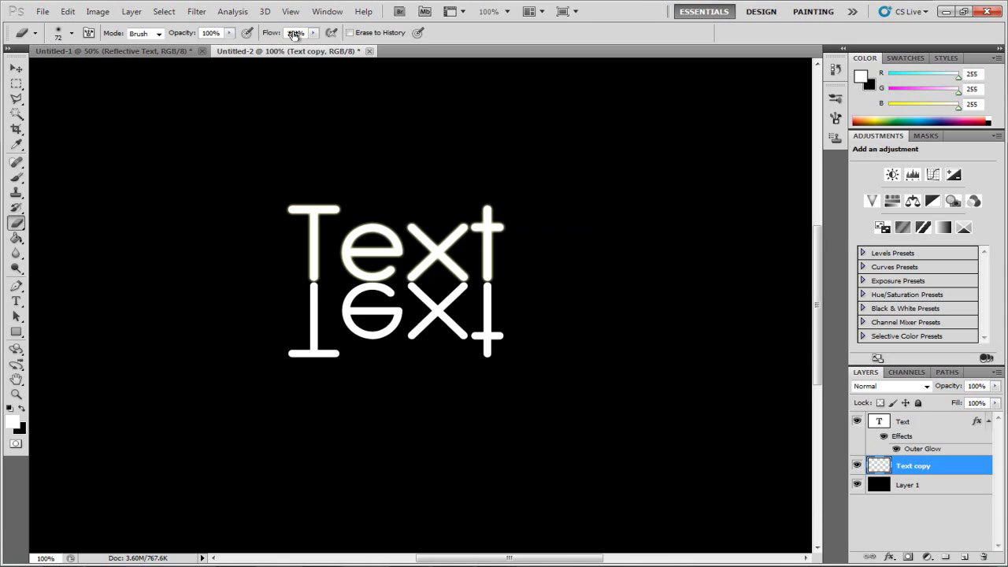
left_click(72, 33)
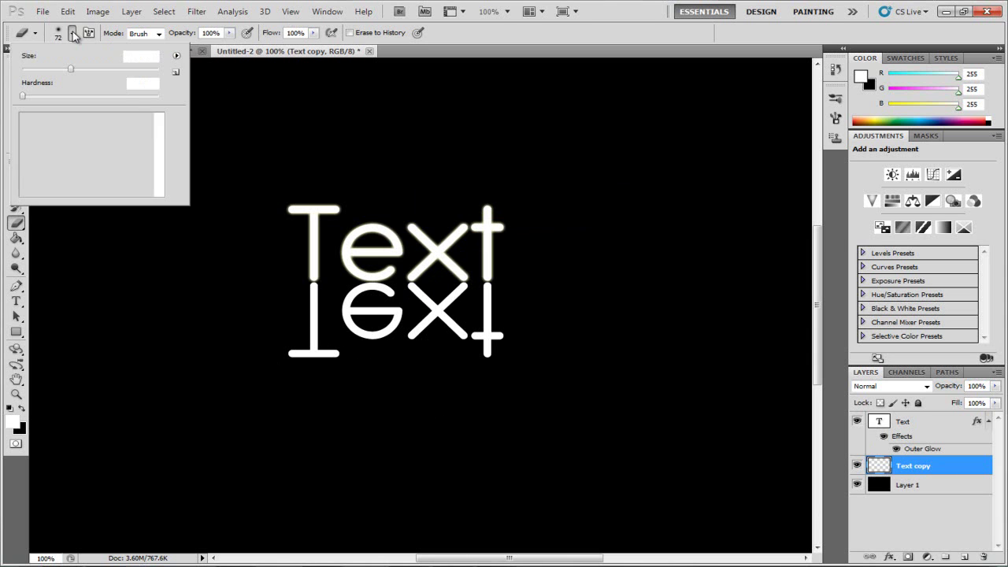
left_click(177, 56)
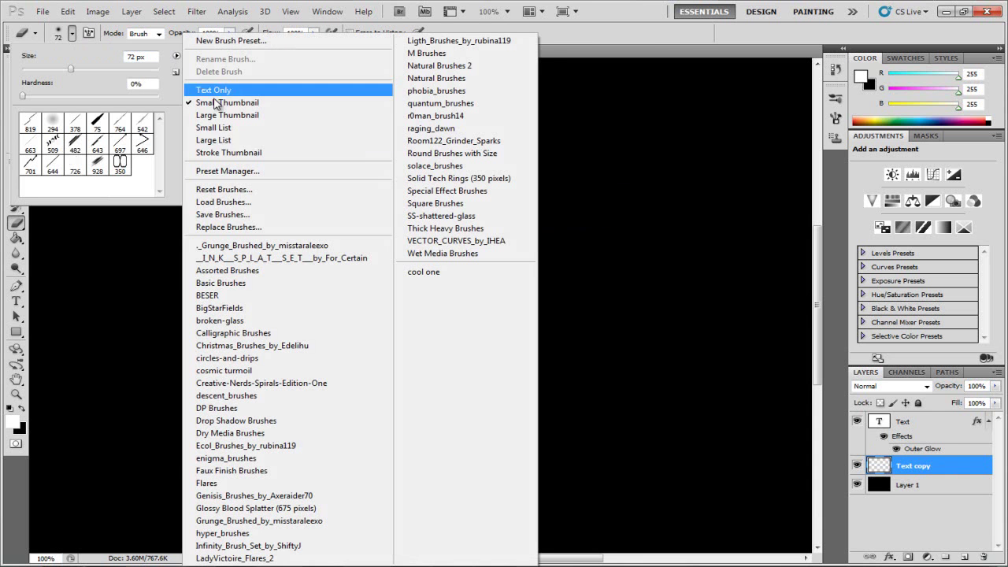
left_click(239, 283)
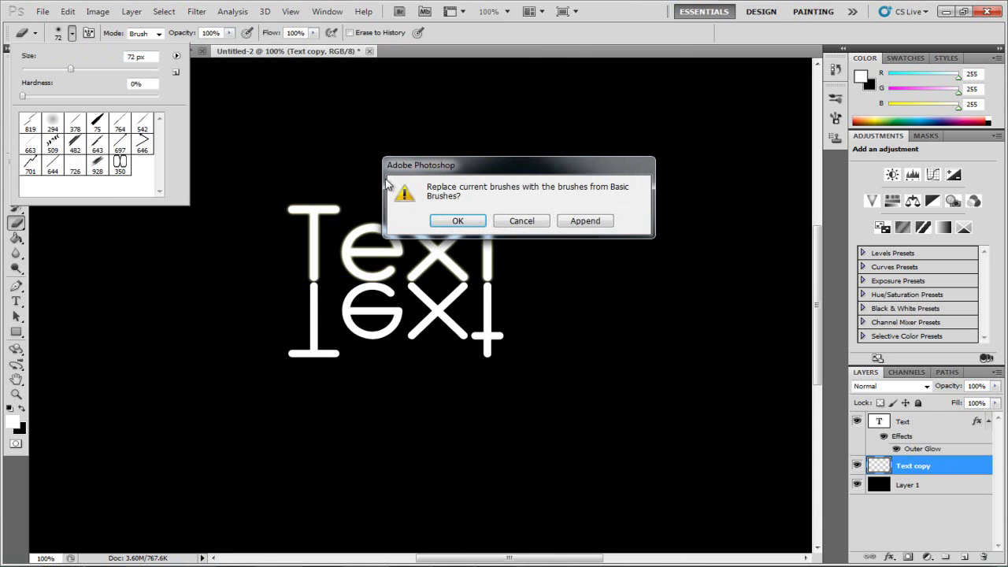
left_click(449, 221)
left_click_drag(160, 124, 161, 165)
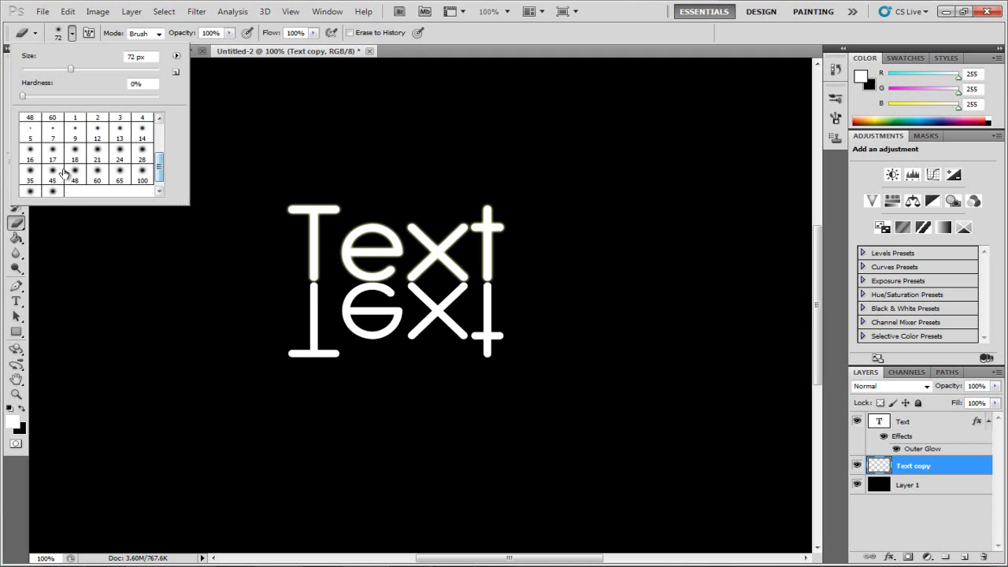
left_click(97, 175)
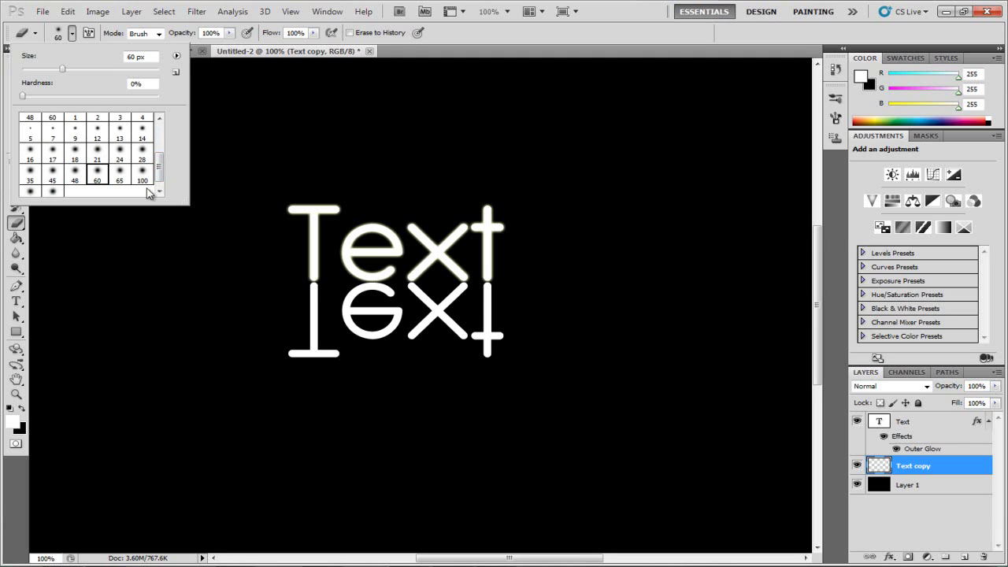
left_click(118, 175)
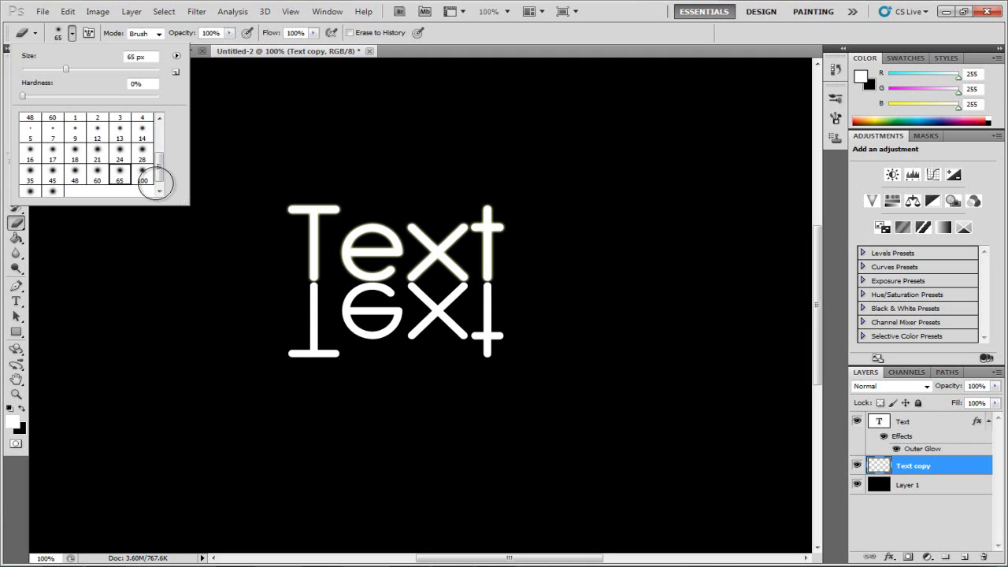
Erase across the bottom of the flipped reflection at 40% opacity to fade it out.
left_click(192, 35)
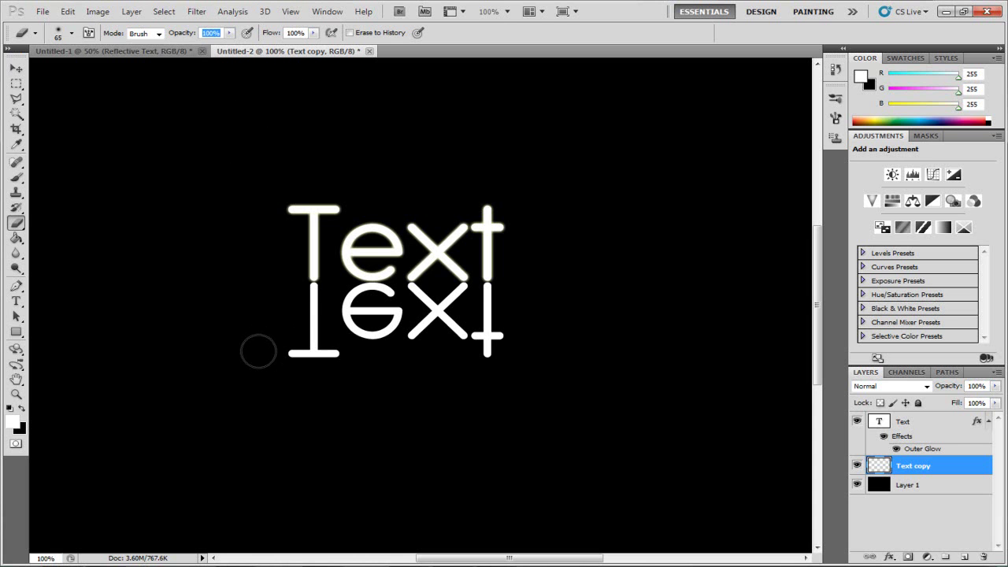
left_click_drag(277, 352, 527, 349)
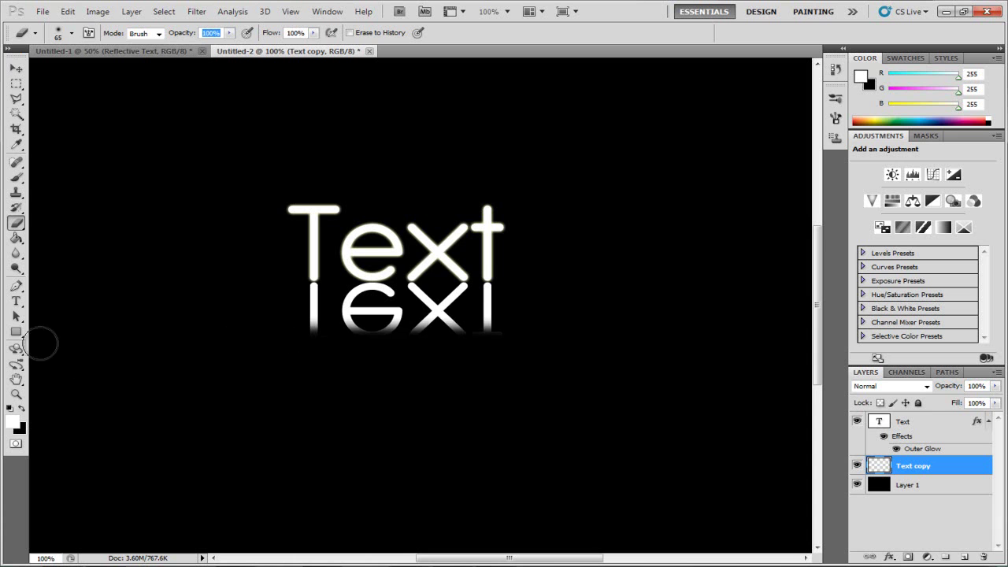
scroll(204, 327, "left", 1)
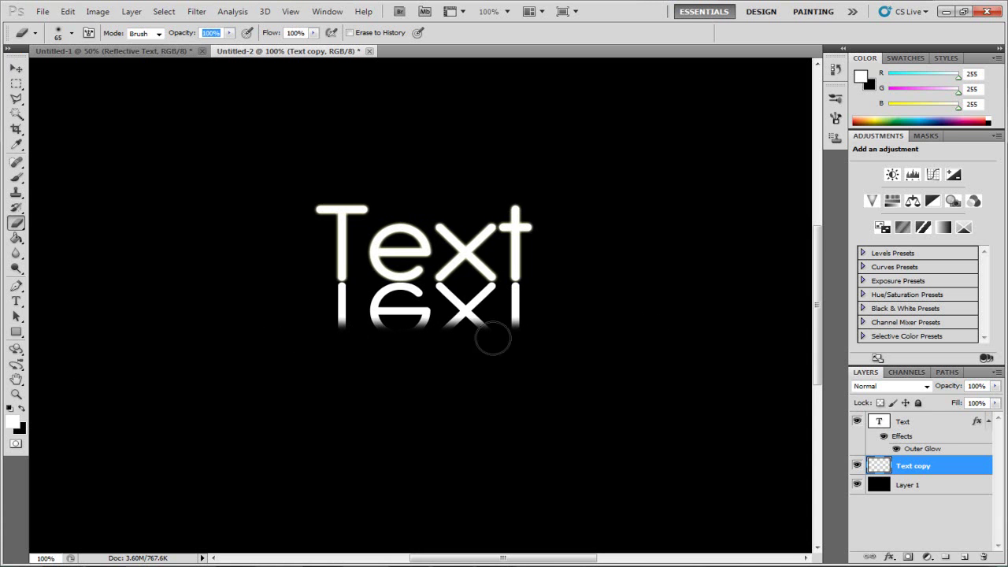
mouse_move(314, 336)
left_mouse_down()
mouse_move(571, 347)
mouse_move(342, 355)
mouse_move(551, 348)
left_mouse_up()
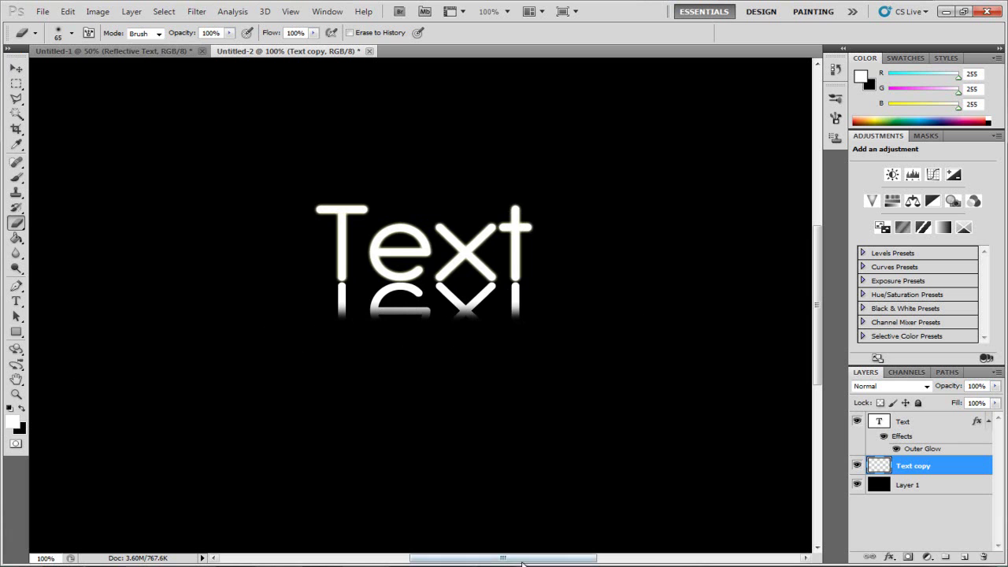
left_click_drag(522, 562, 534, 560)
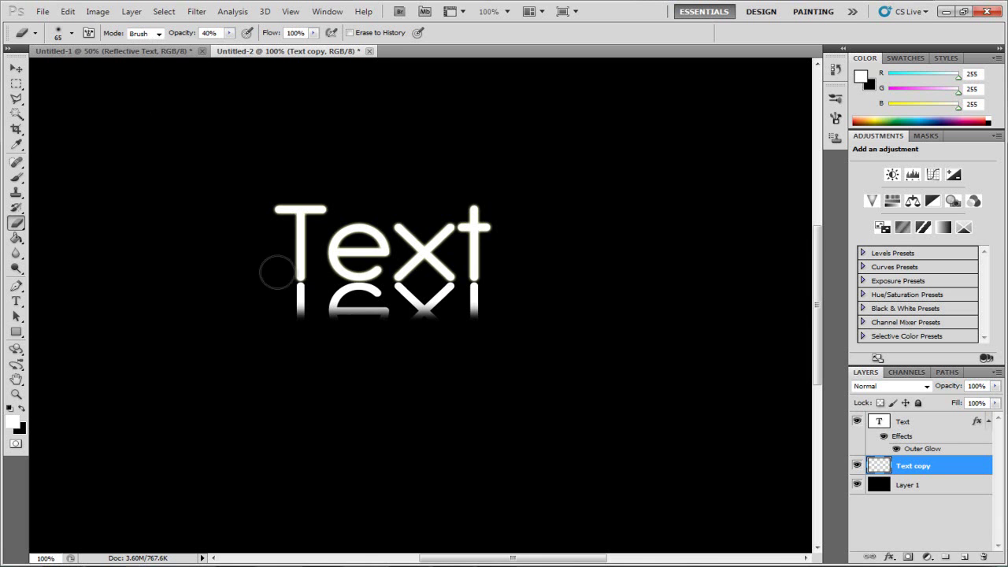
mouse_move(273, 311)
left_mouse_down()
mouse_move(522, 301)
mouse_move(282, 315)
left_mouse_up()
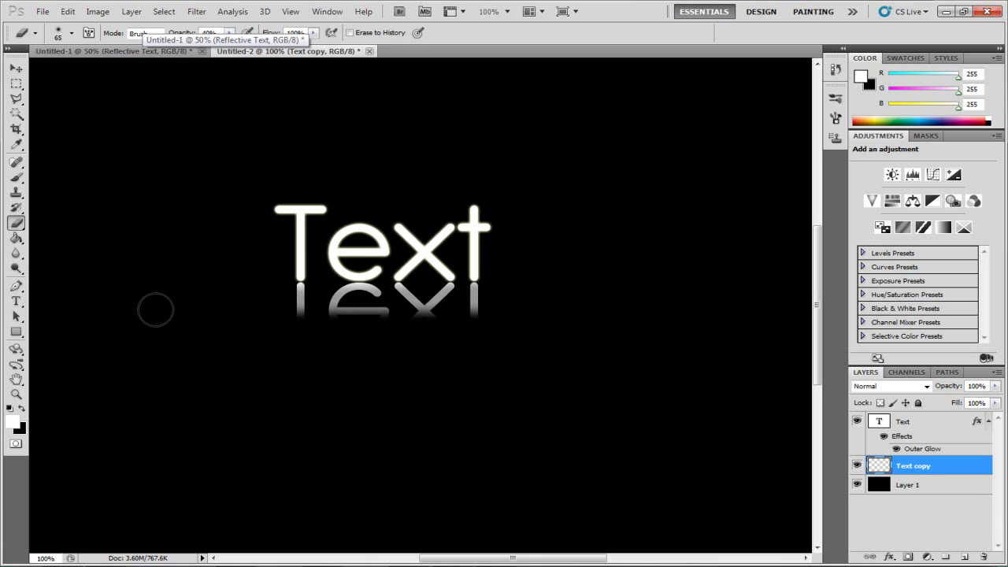
mouse_move(405, 300)
left_mouse_down()
mouse_move(114, 303)
mouse_move(410, 299)
mouse_move(373, 316)
mouse_move(639, 292)
mouse_move(222, 314)
mouse_move(258, 295)
mouse_move(171, 297)
mouse_move(334, 299)
mouse_move(277, 318)
left_mouse_up()
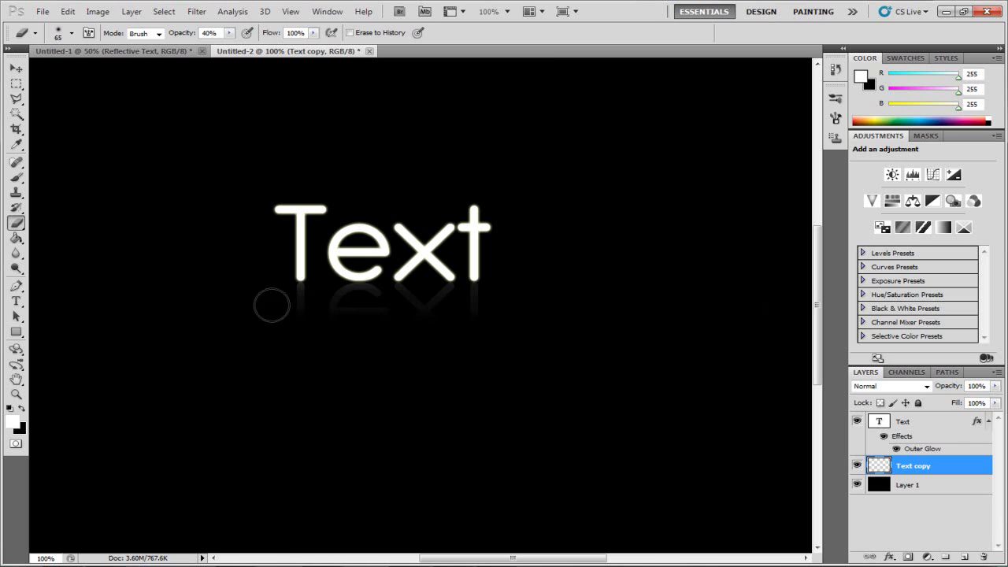
Show the whole canvas at 50% zoom with the Move tool active.
left_click(507, 11)
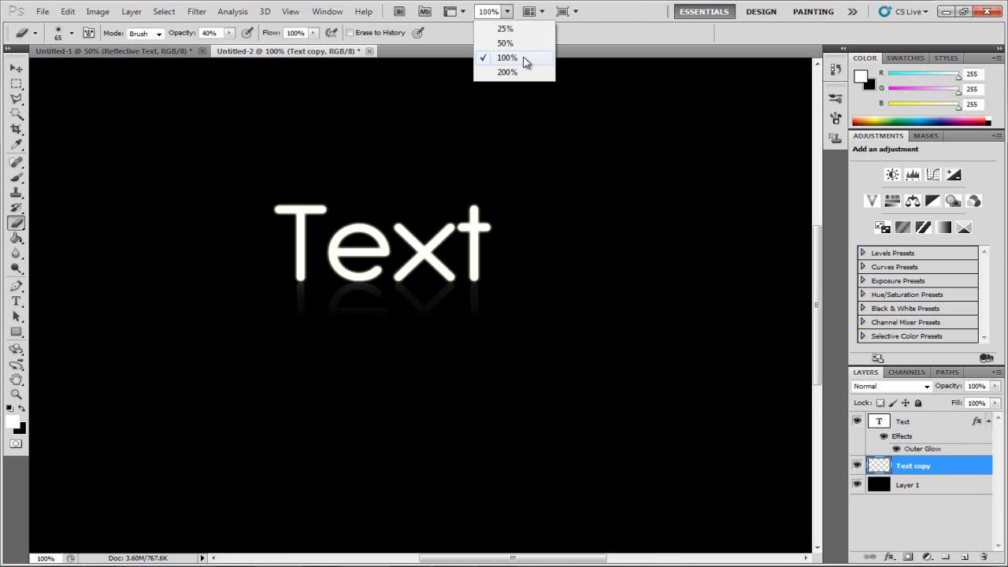
left_click(507, 43)
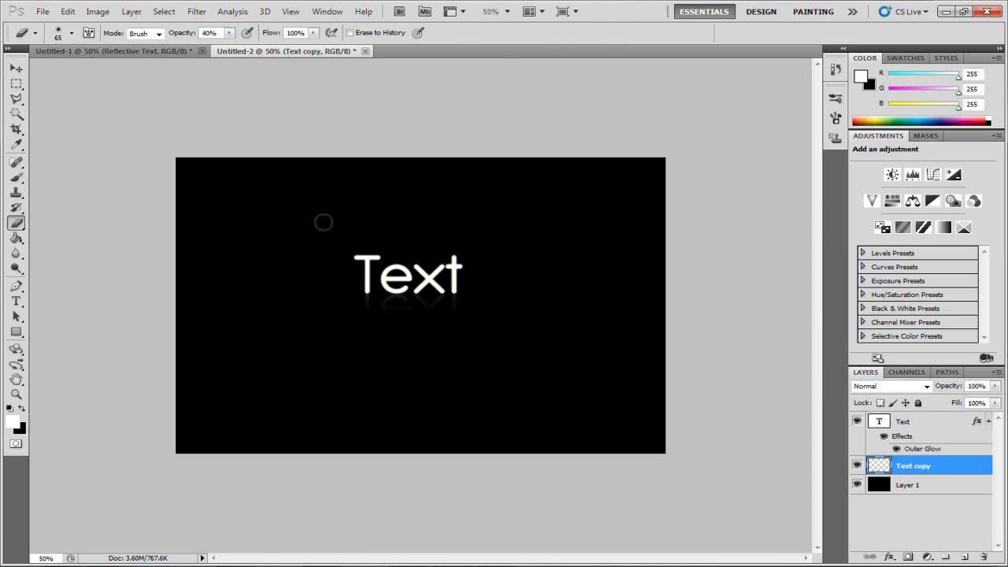
left_click(16, 68)
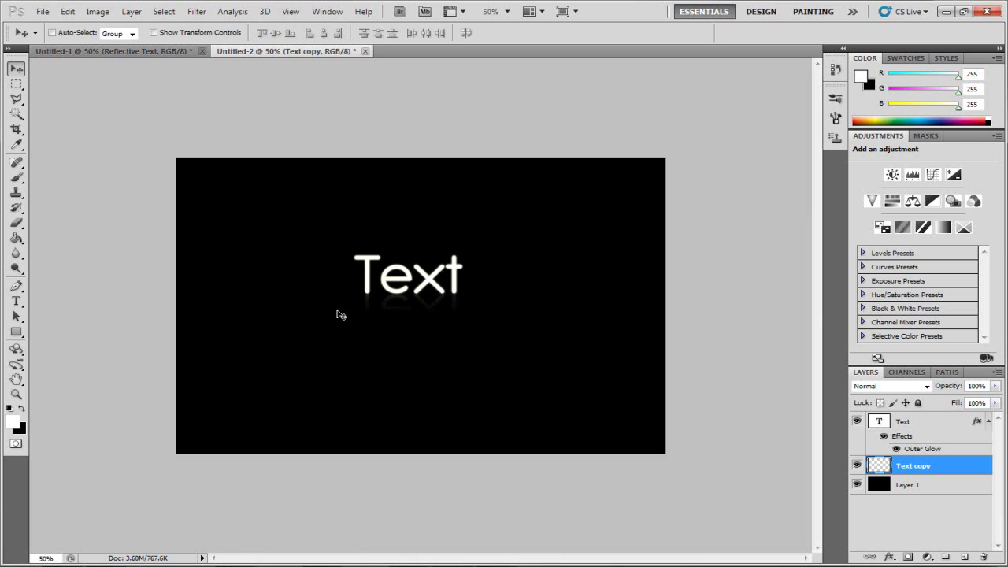